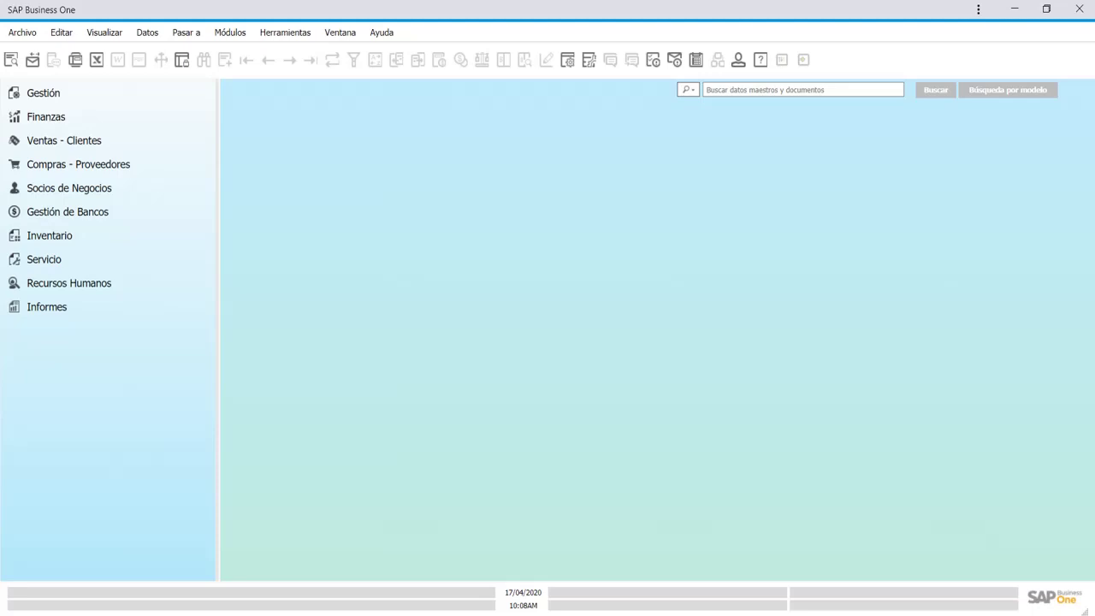
# Open the fixed asset master data (Datos maestros AF) under Finanzas > Activos fijos and start a new record
pyautogui.click(53, 131)
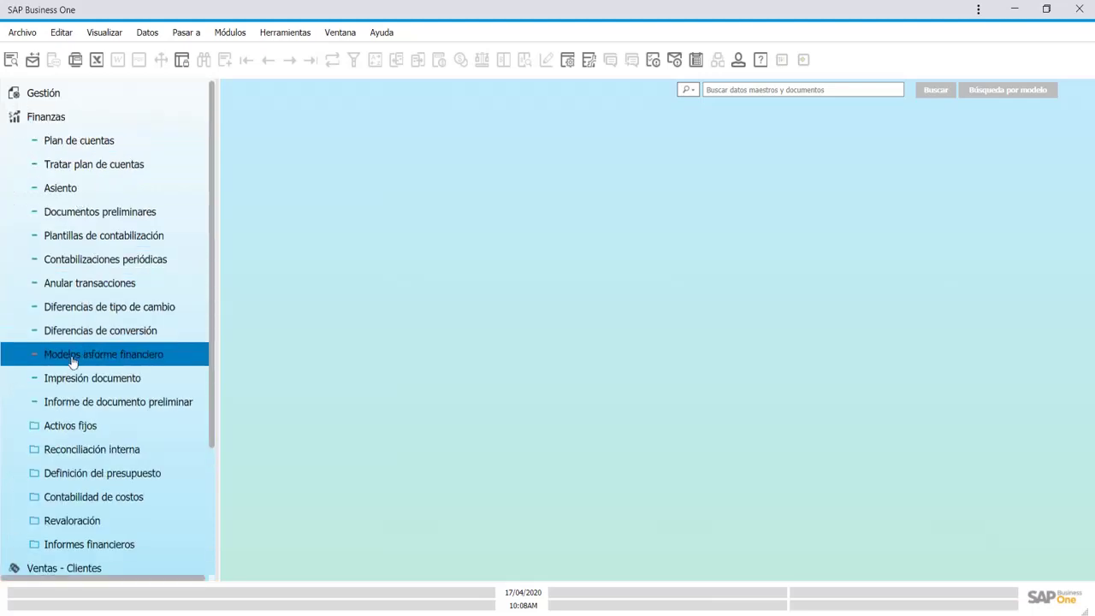
pyautogui.click(87, 436)
pyautogui.scroll(-3, 86, 436)
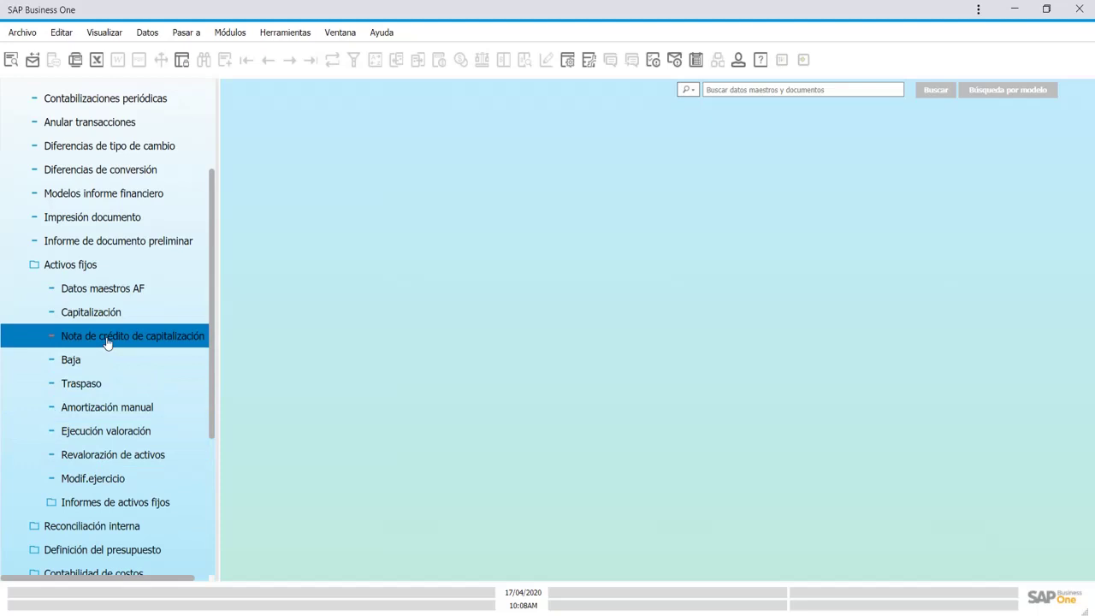
pyautogui.click(87, 500)
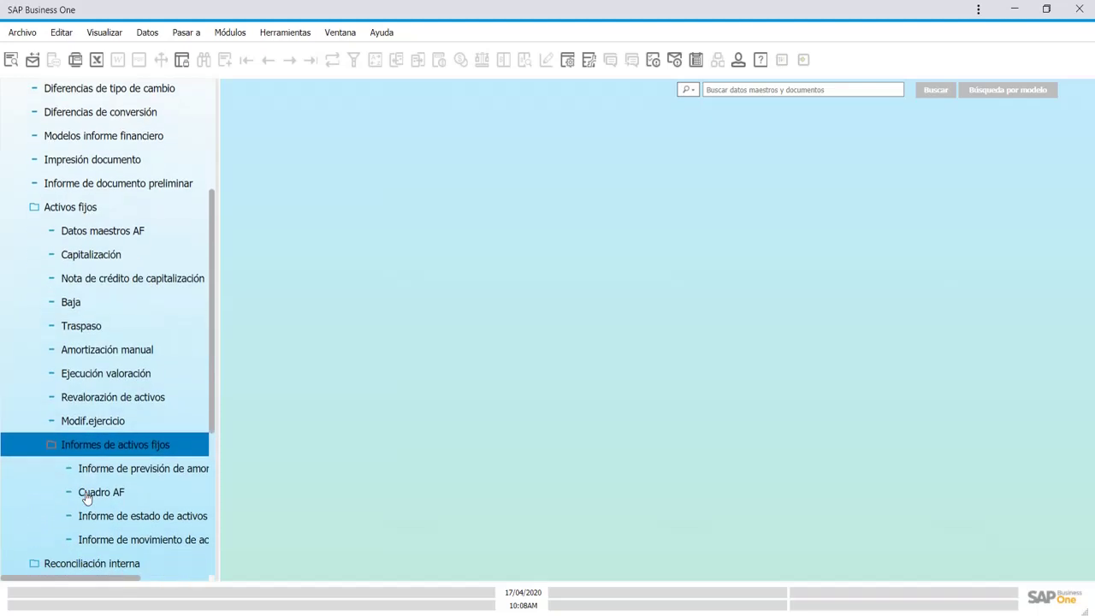
pyautogui.click(59, 454)
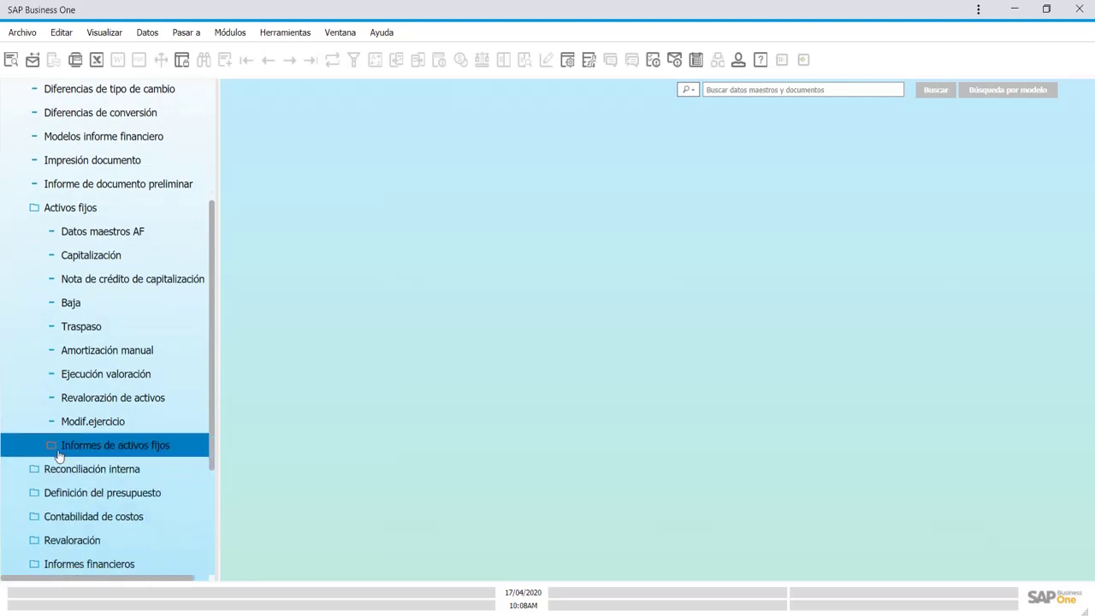
pyautogui.click(100, 244)
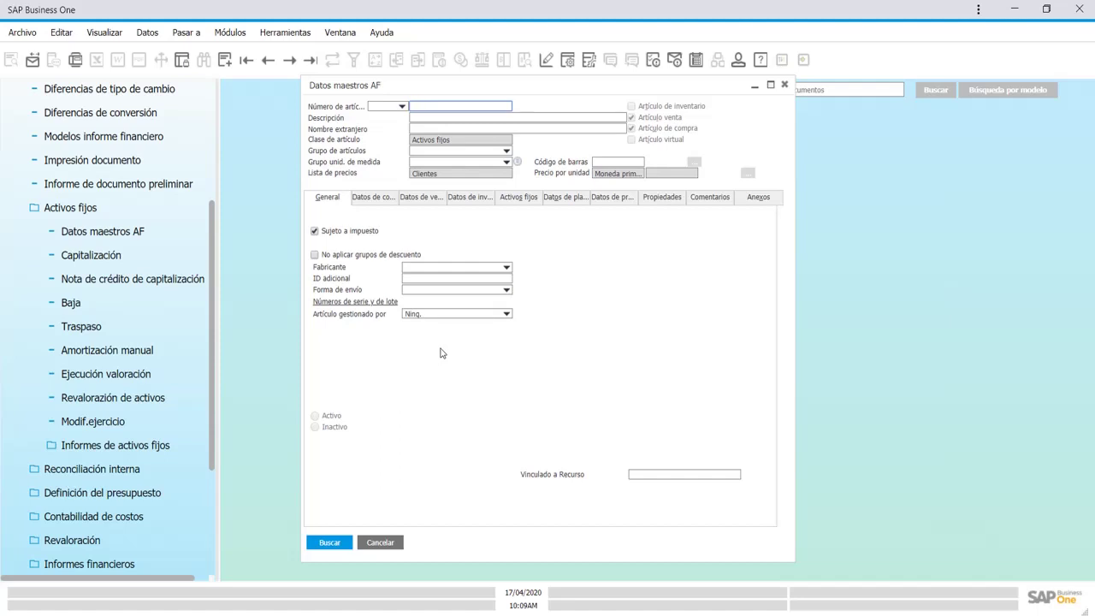
pyautogui.hotkey('ctrl', 'a')
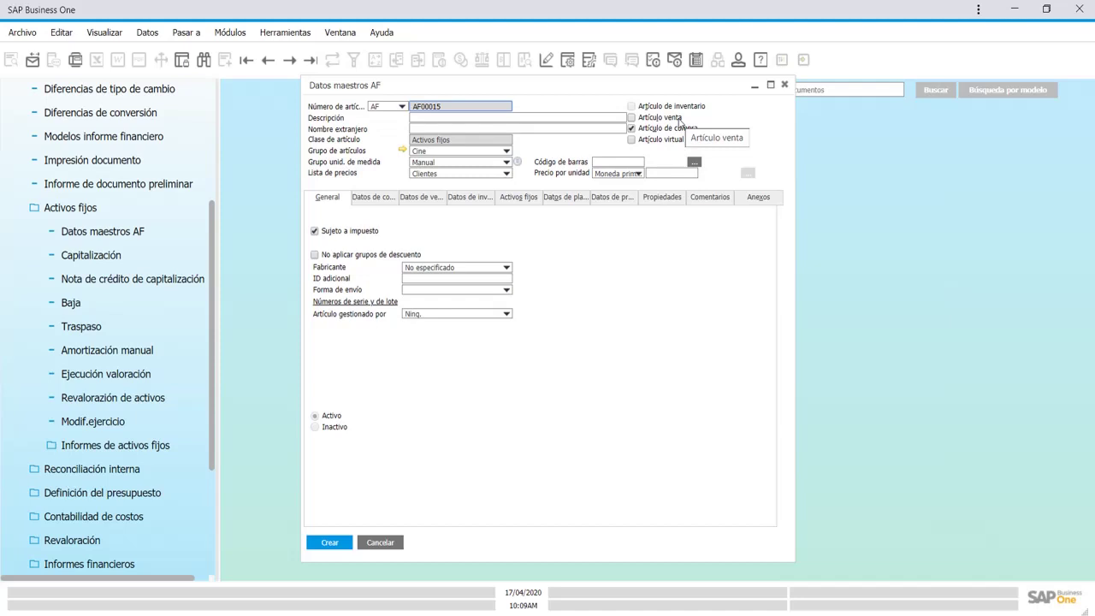
# Mark the new fixed asset as a sales item (Artículo venta) and a virtual item (Artículo virtual)
pyautogui.click(657, 118)
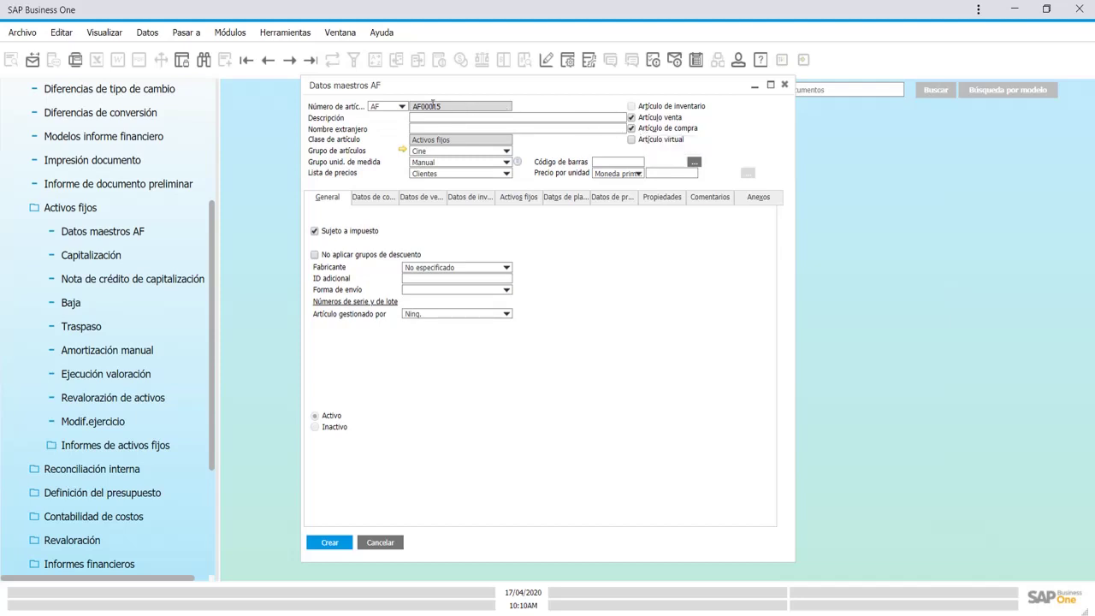
pyautogui.click(435, 107)
pyautogui.click(435, 107)
pyautogui.click(462, 122)
pyautogui.click(633, 128)
pyautogui.click(633, 139)
# Enter "Silla de oficina" as the description of the new fixed asset
pyautogui.click(475, 124)
pyautogui.click(472, 118)
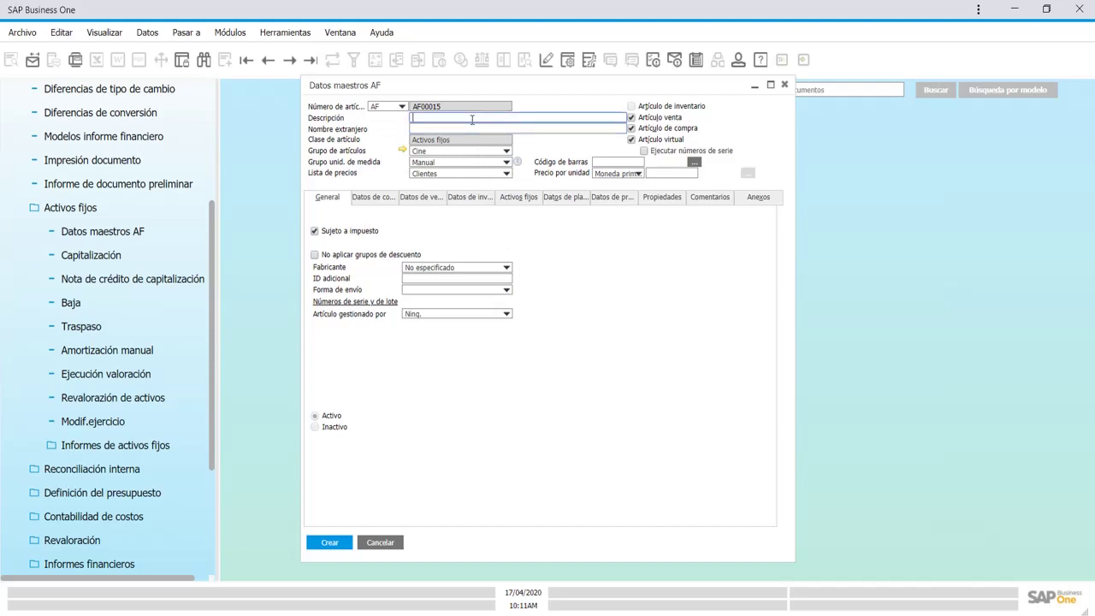
pyautogui.write('Silla de oficina')
# Assign the asset class MO, Mobiliario y equipo de oficina - 60 meses, in the asset's fixed asset data
pyautogui.click(511, 199)
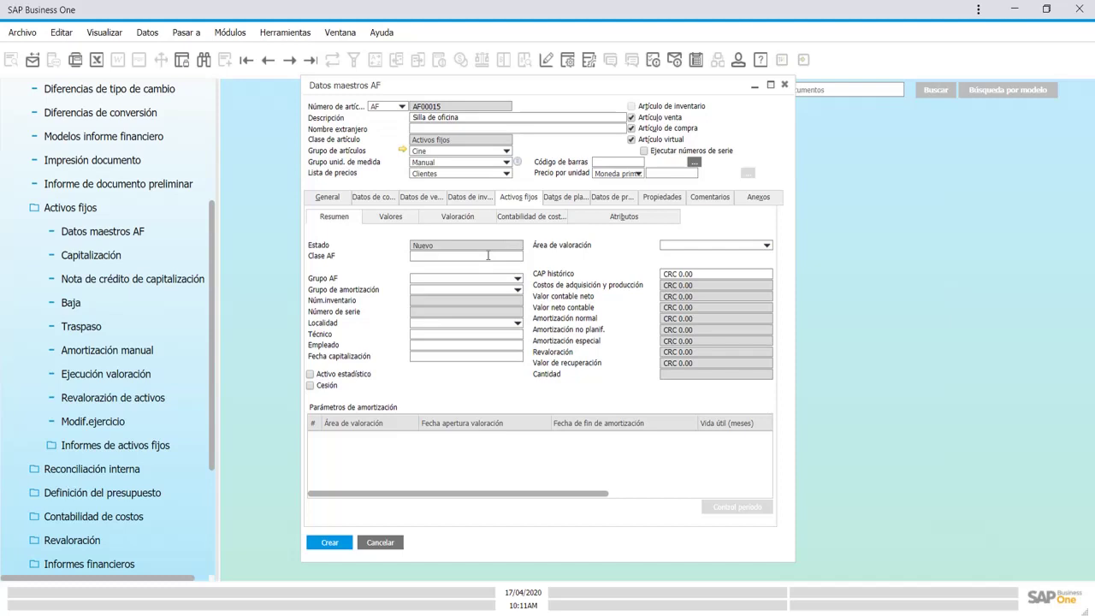
pyautogui.click(488, 255)
pyautogui.press('Tab')
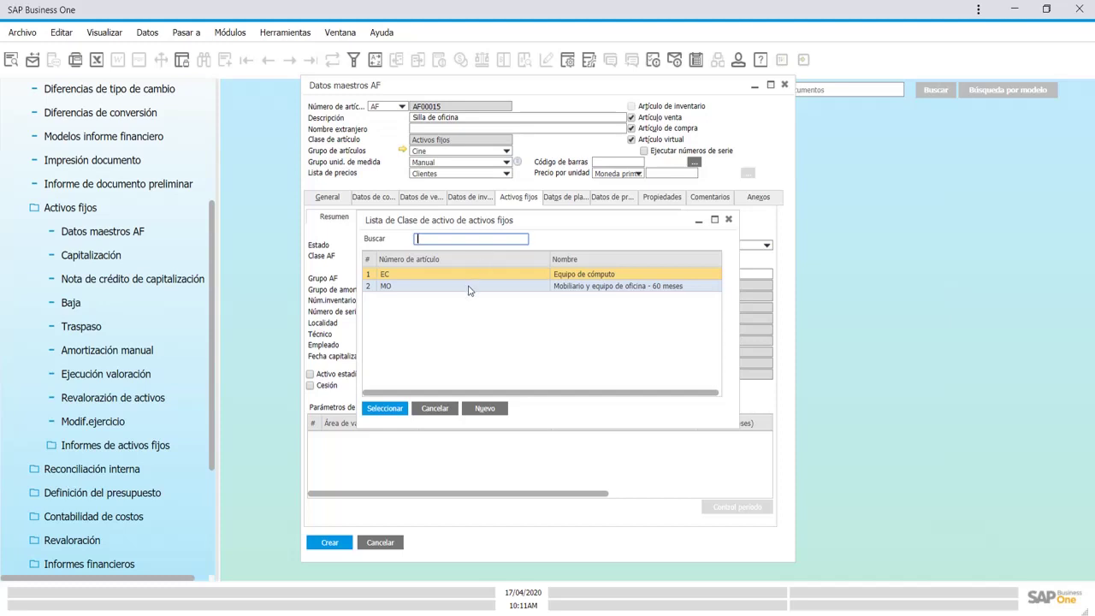
pyautogui.doubleClick(469, 287)
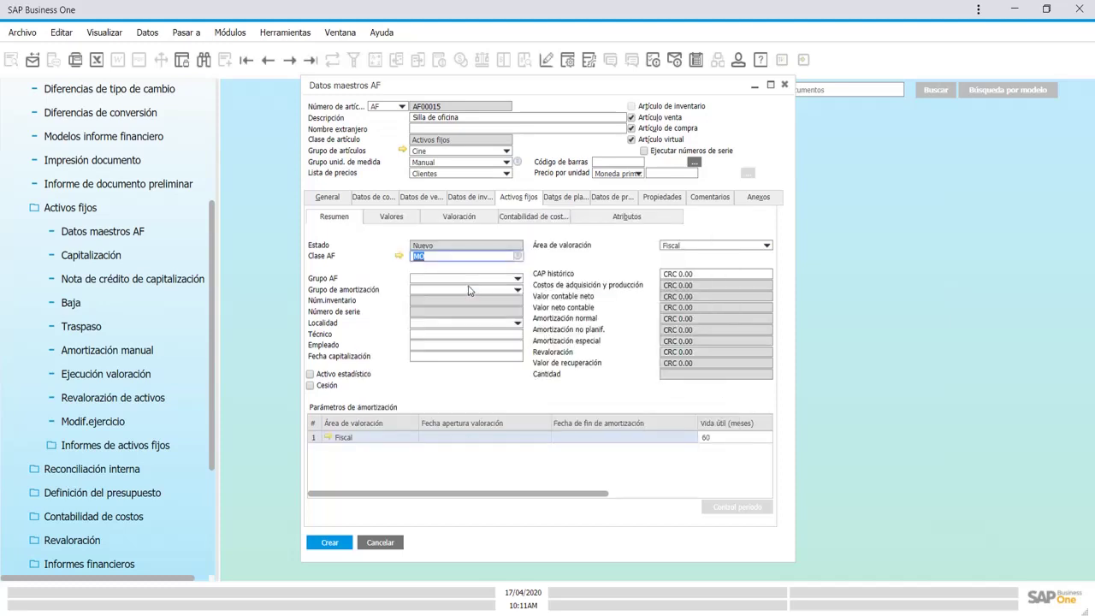
# Examine the MO class definition: its attribute group, valuation area, account determination, depreciation class and useful life
pyautogui.click(400, 258)
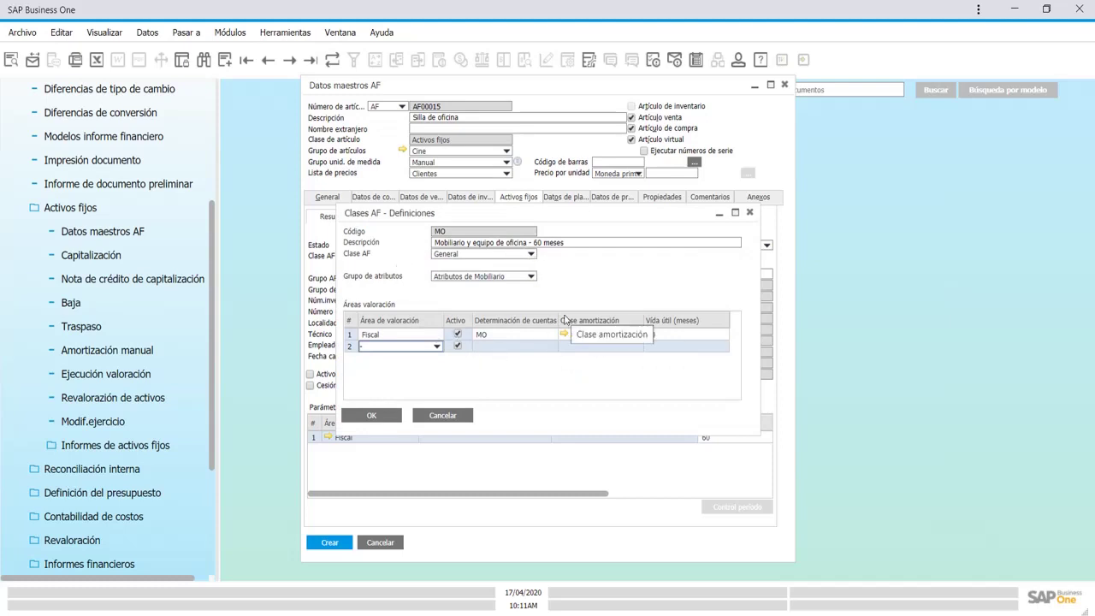
pyautogui.click(448, 277)
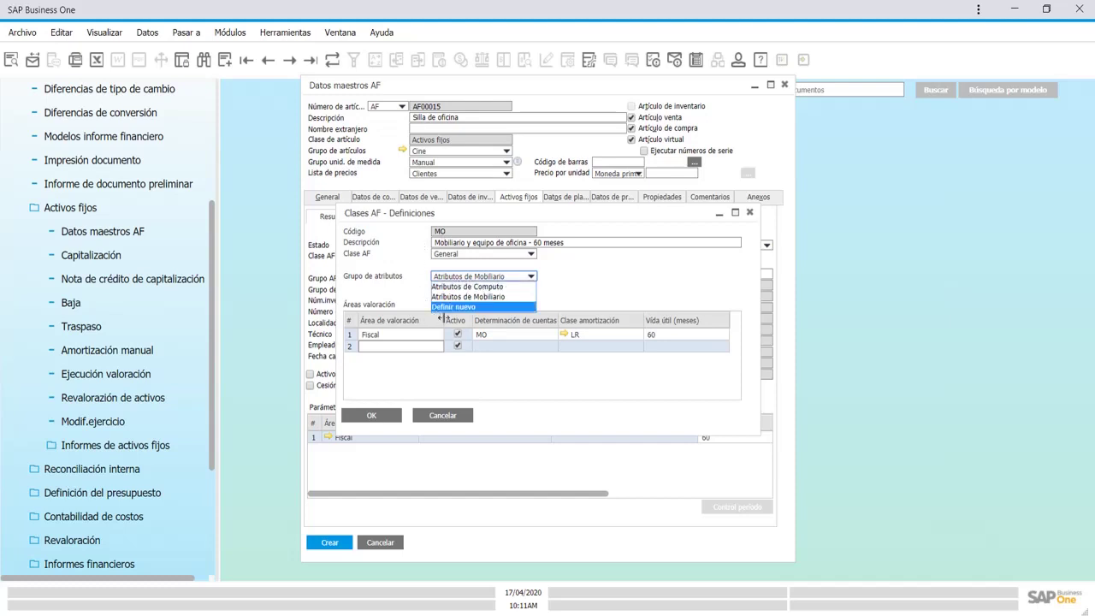
pyautogui.click(389, 298)
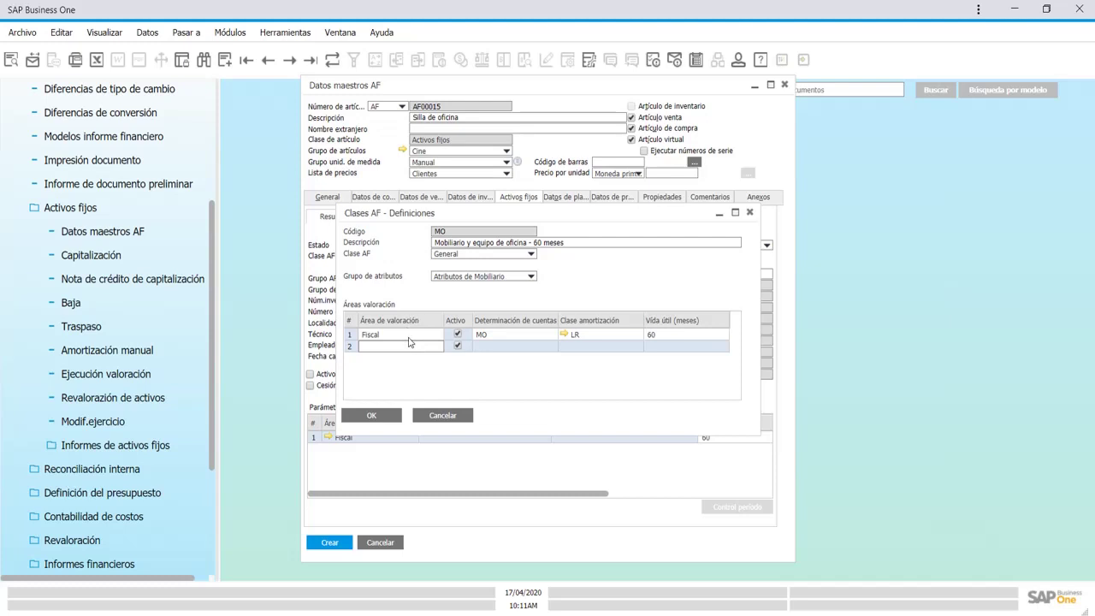
pyautogui.click(495, 336)
pyautogui.press('Tab')
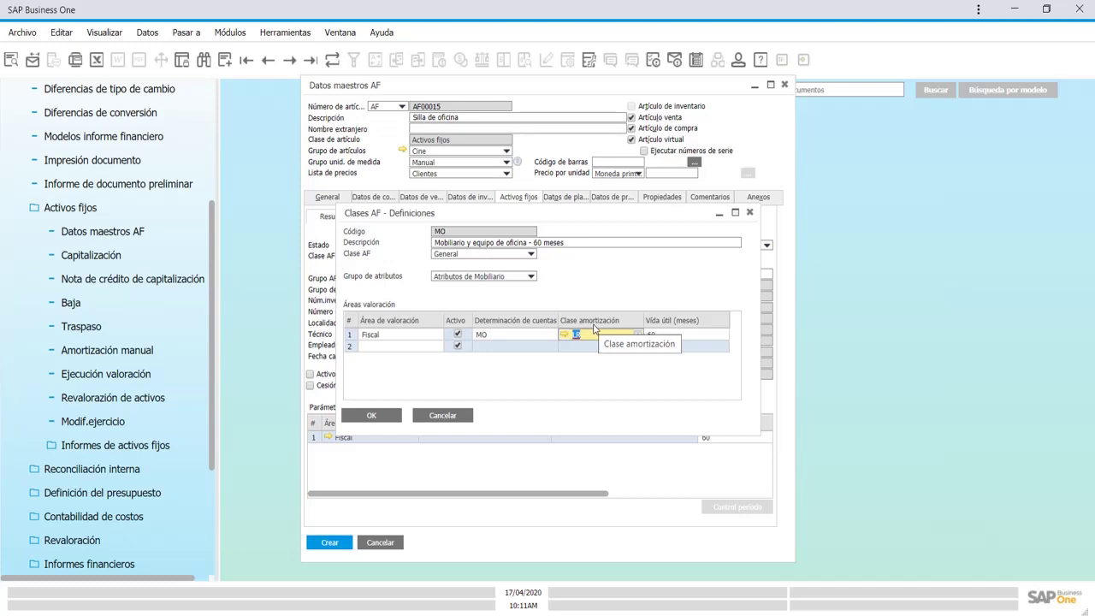
pyautogui.click(504, 338)
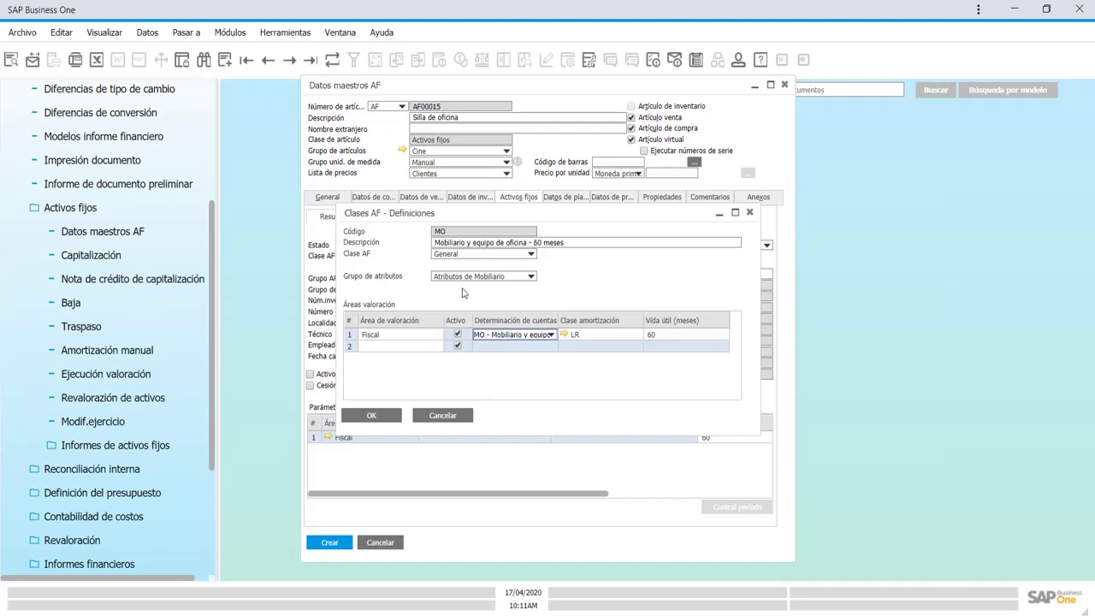
pyautogui.click(419, 336)
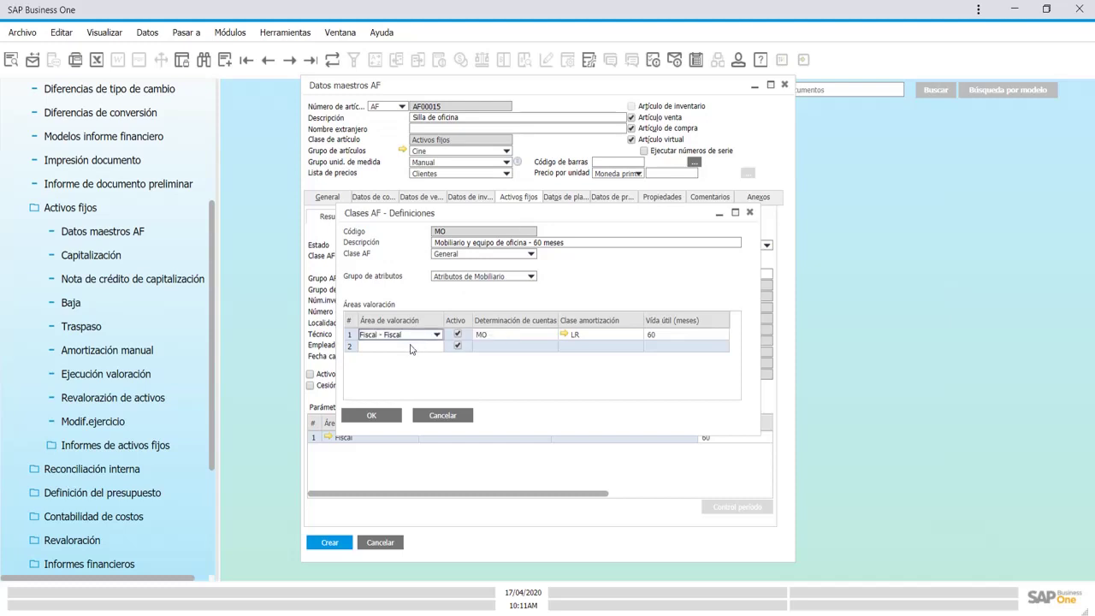
pyautogui.click(411, 347)
pyautogui.click(382, 417)
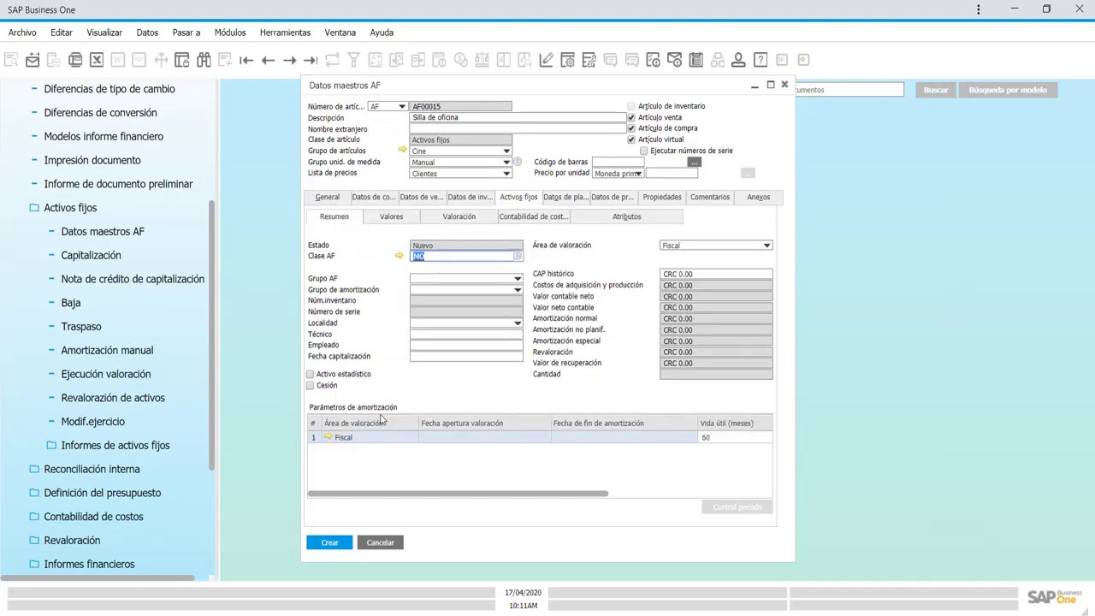
# Check which attribute fields the MO class provides for the asset and return to the summary
pyautogui.click(606, 224)
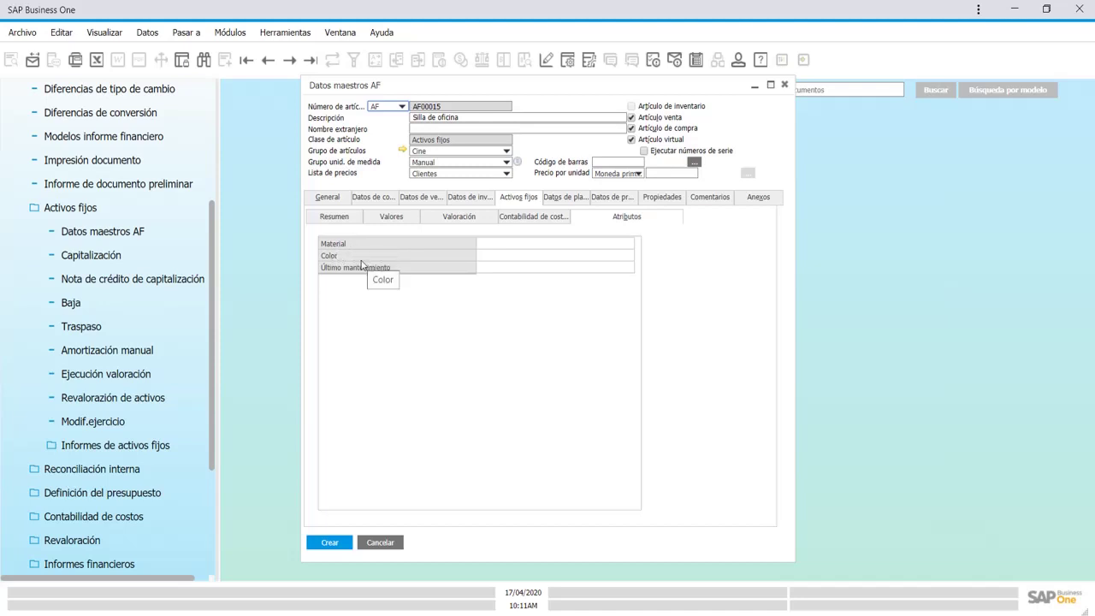
pyautogui.click(507, 271)
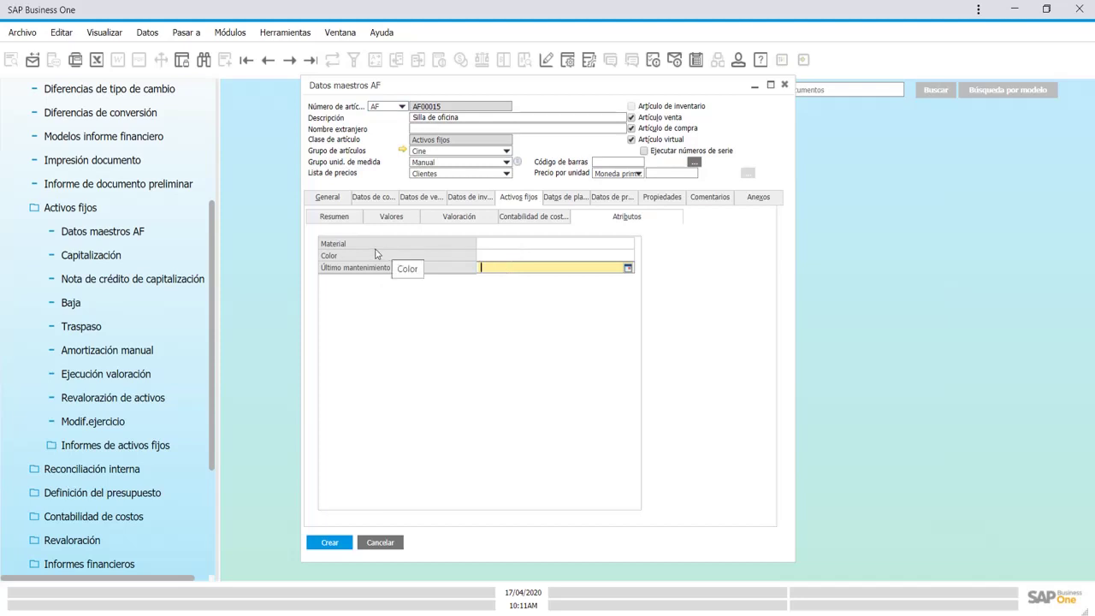
pyautogui.click(335, 219)
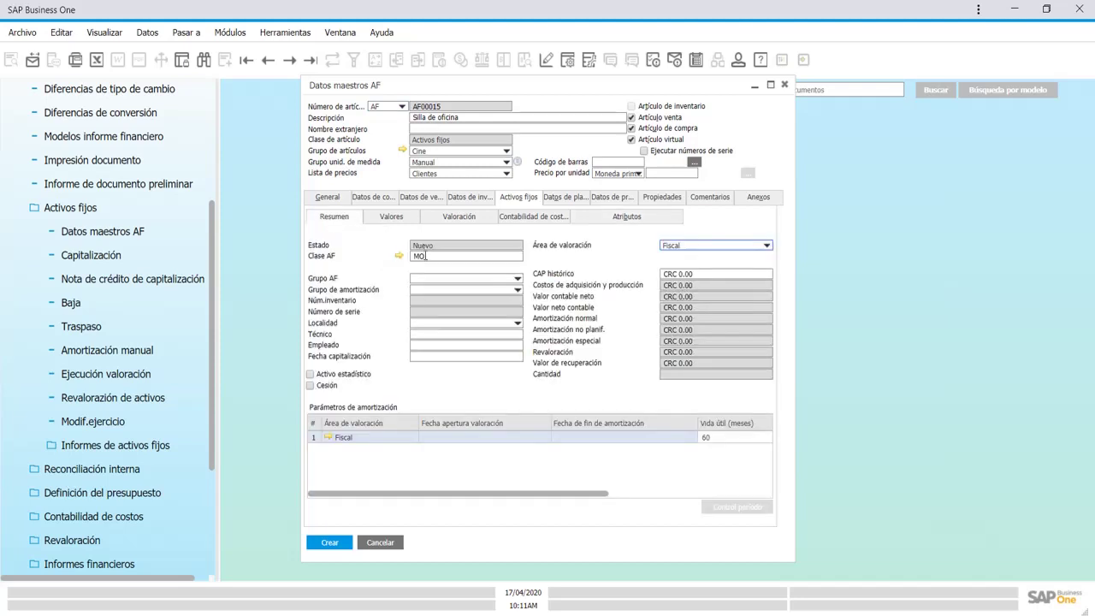
# Change the asset class to EC and look at the attribute fields that class provides
pyautogui.doubleClick(421, 256)
pyautogui.write('EC')
pyautogui.press('Tab')
pyautogui.click(635, 219)
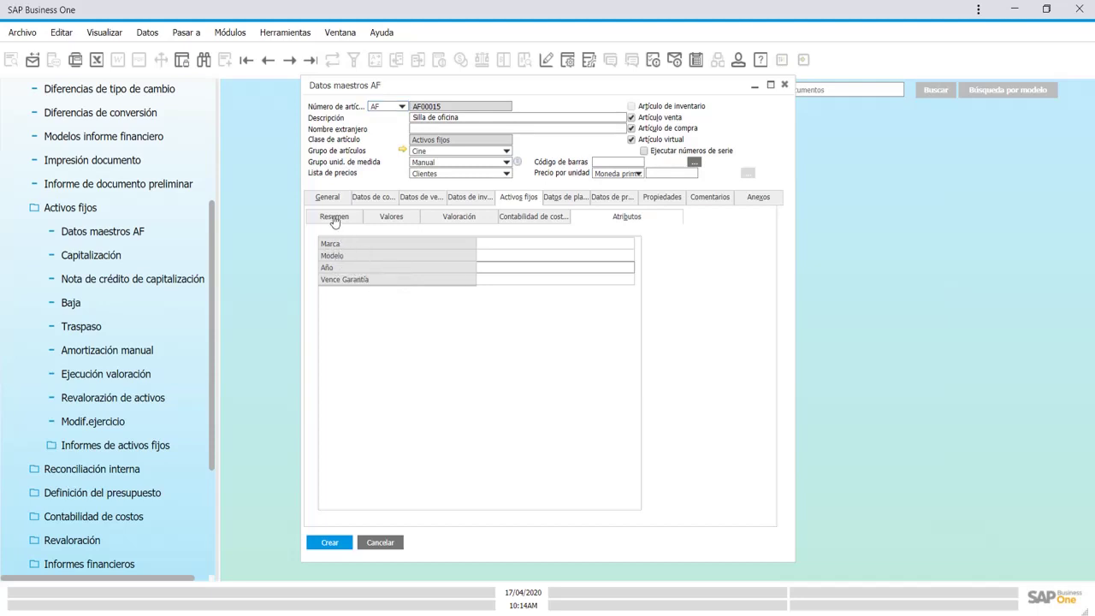
# Set the asset class back to MO in the asset's summary data
pyautogui.click(333, 217)
pyautogui.click(432, 256)
pyautogui.write('mo')
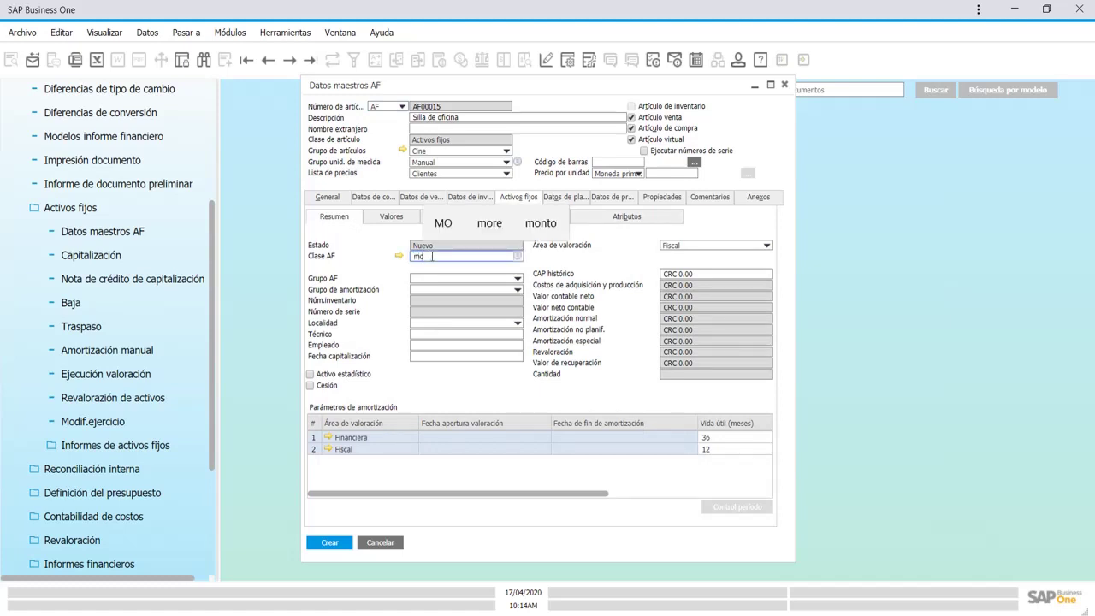
pyautogui.press('Tab')
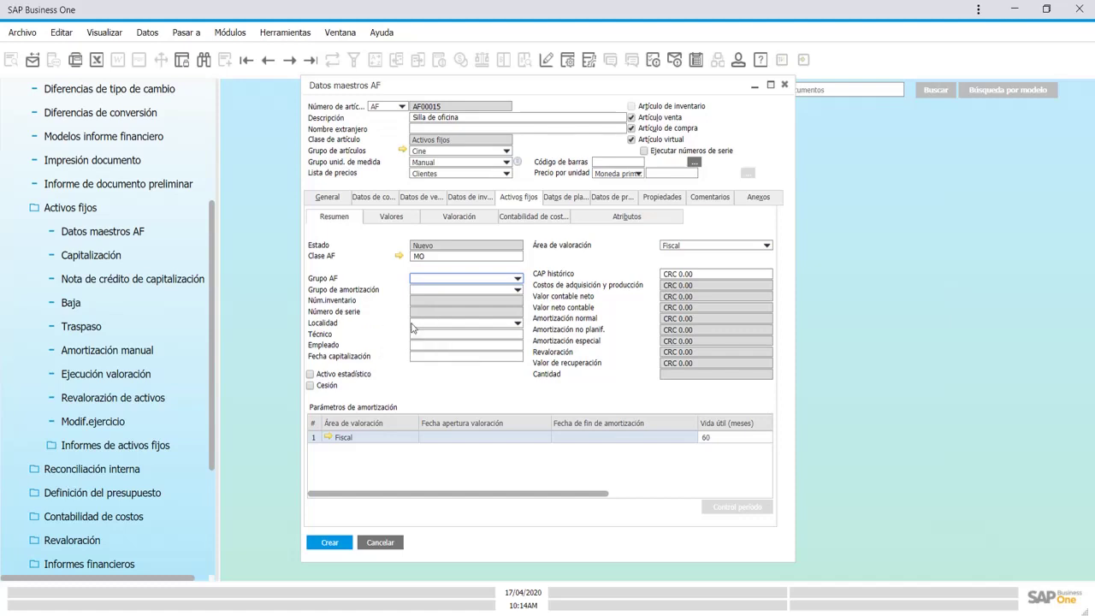
# Review the asset's location, employee and capitalization date fields, along with its values and valuation tables
pyautogui.click(412, 327)
pyautogui.click(412, 326)
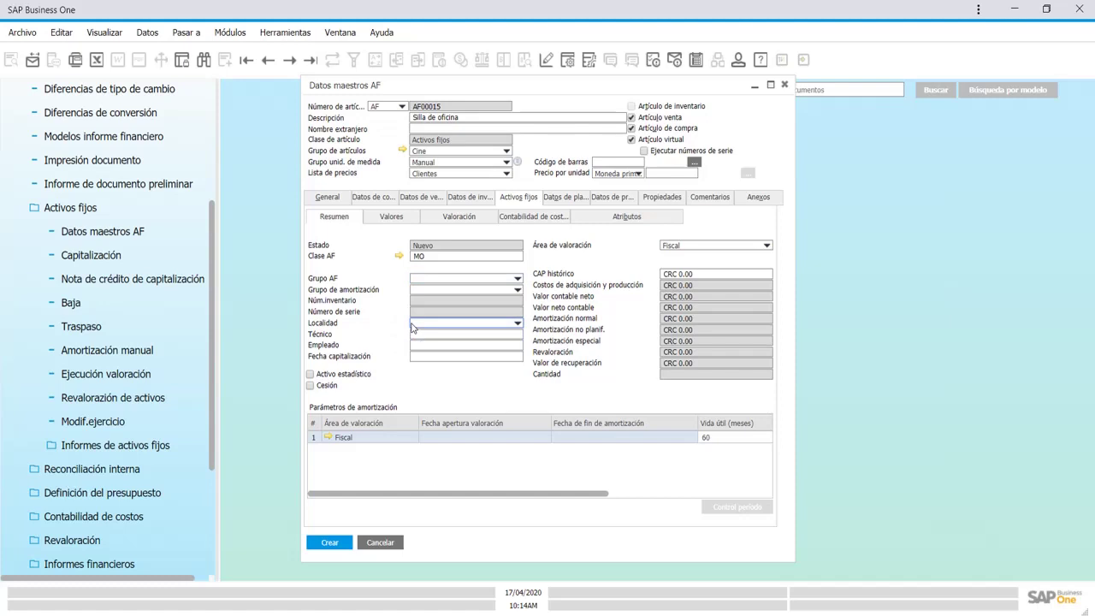
pyautogui.click(416, 345)
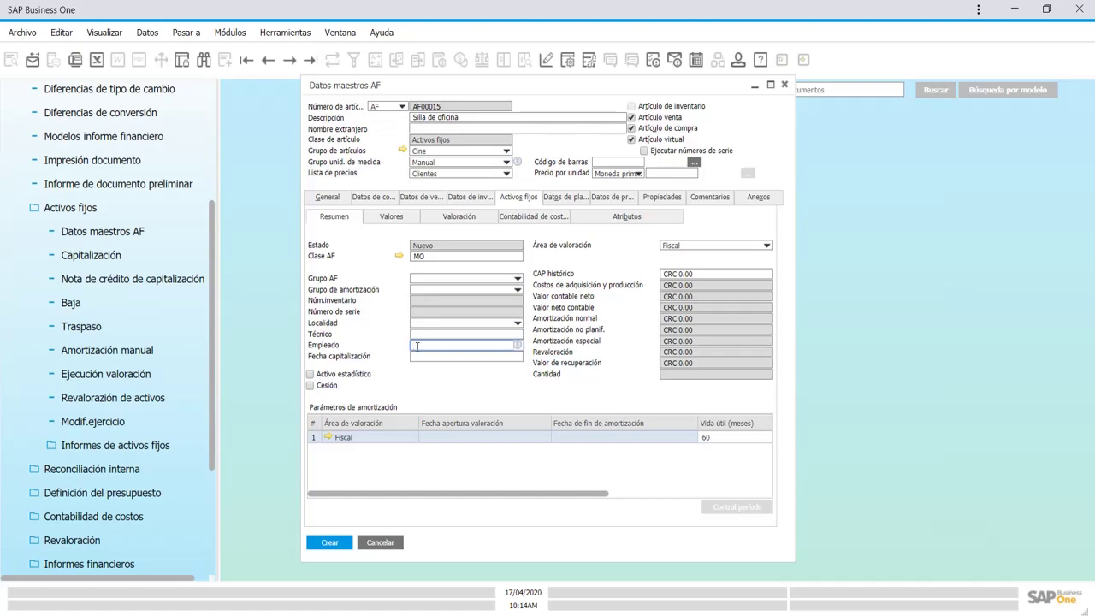
pyautogui.click(432, 357)
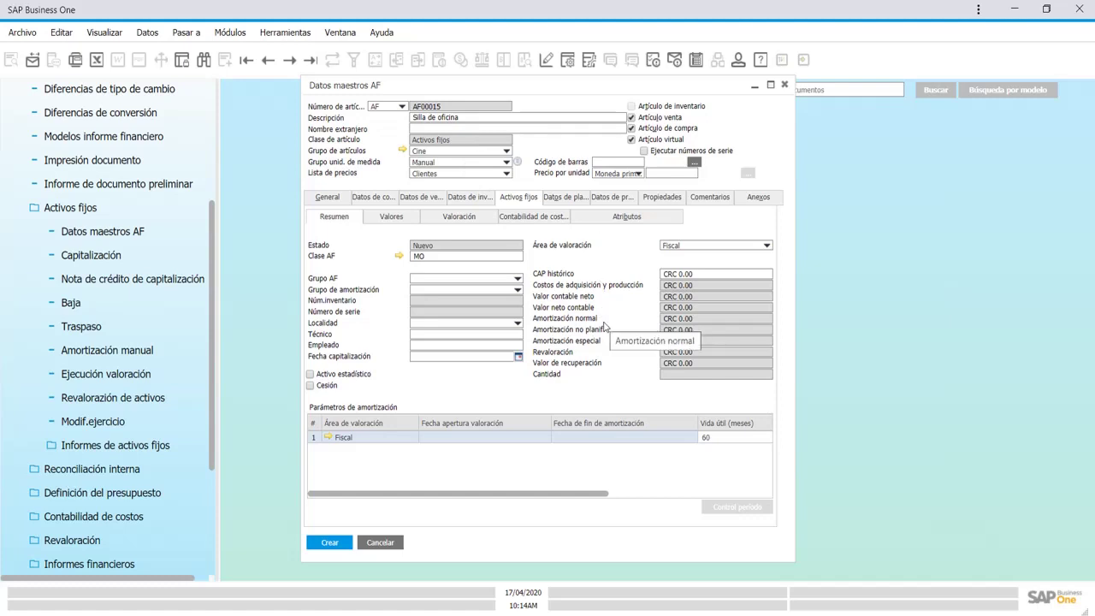
pyautogui.click(411, 220)
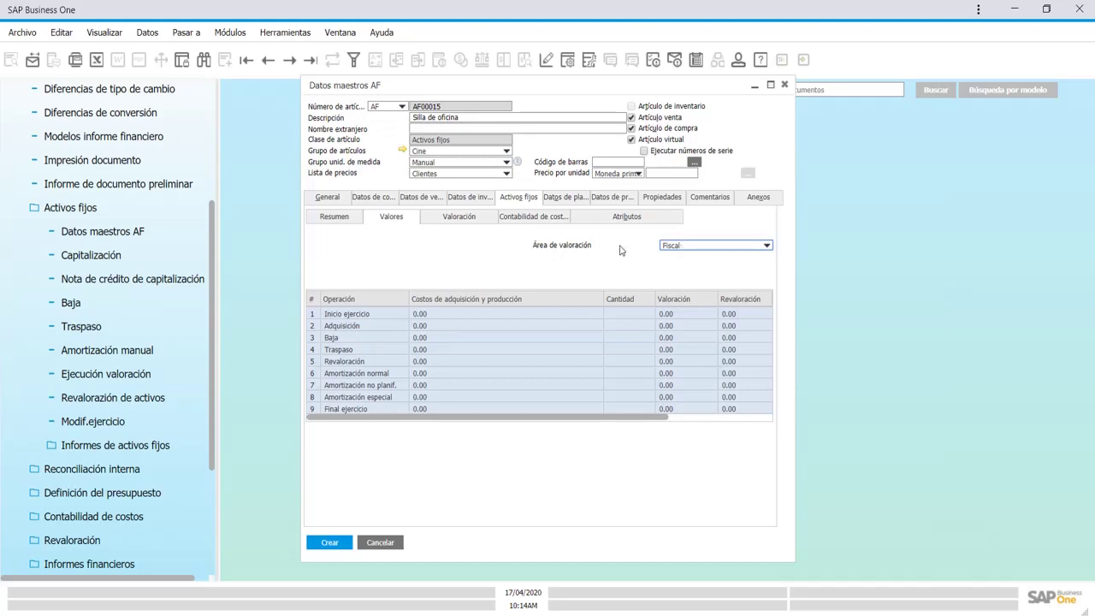
pyautogui.click(477, 221)
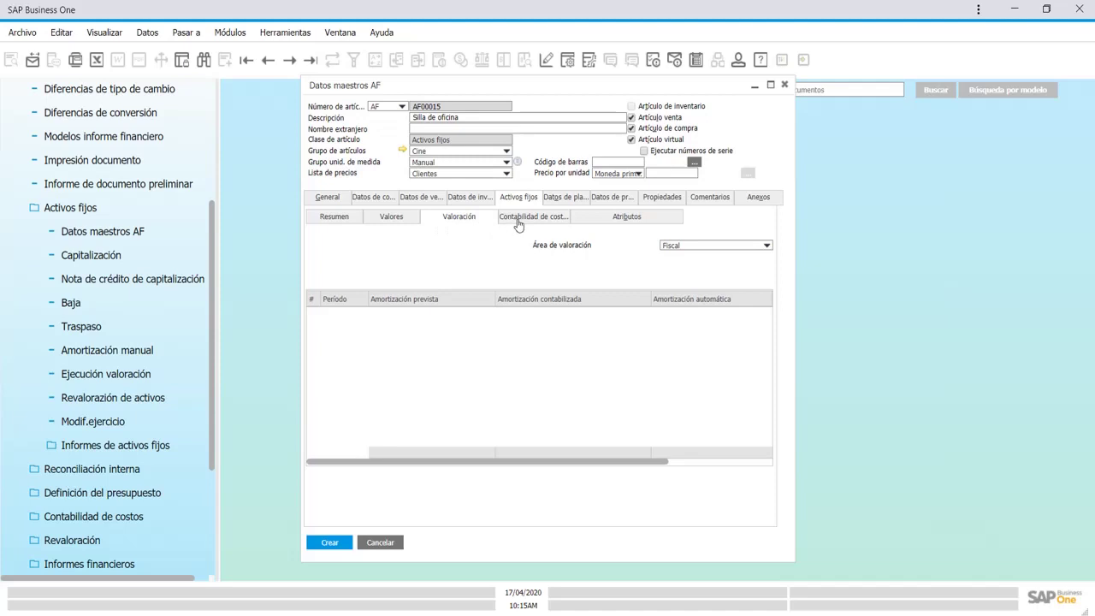
# Examine the project and distribution rule assignment tables in the asset's cost accounting data, including their validity columns
pyautogui.click(518, 222)
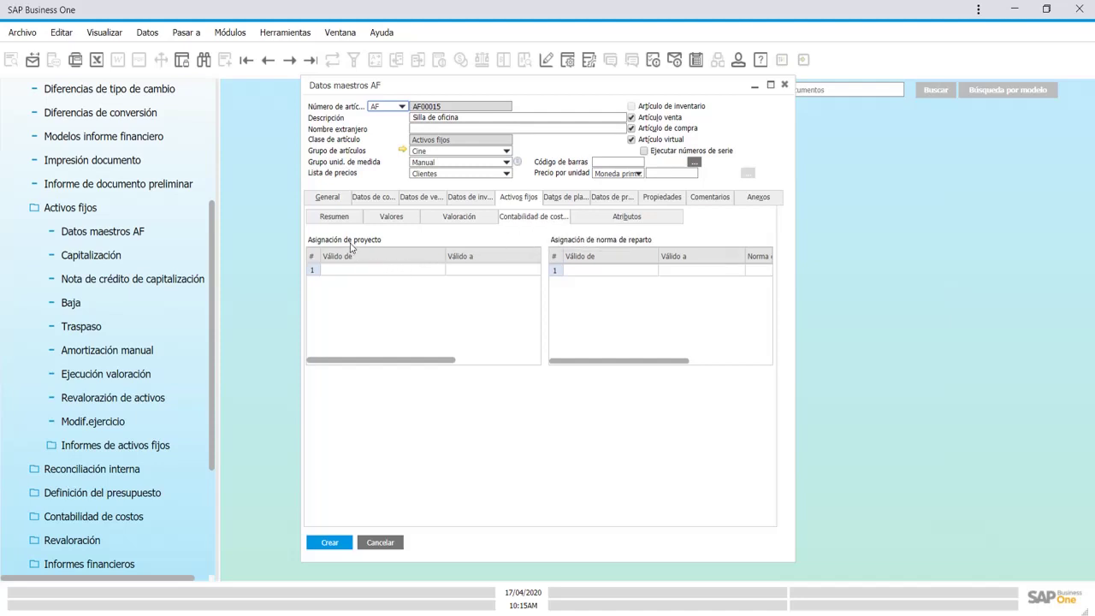
pyautogui.click(403, 270)
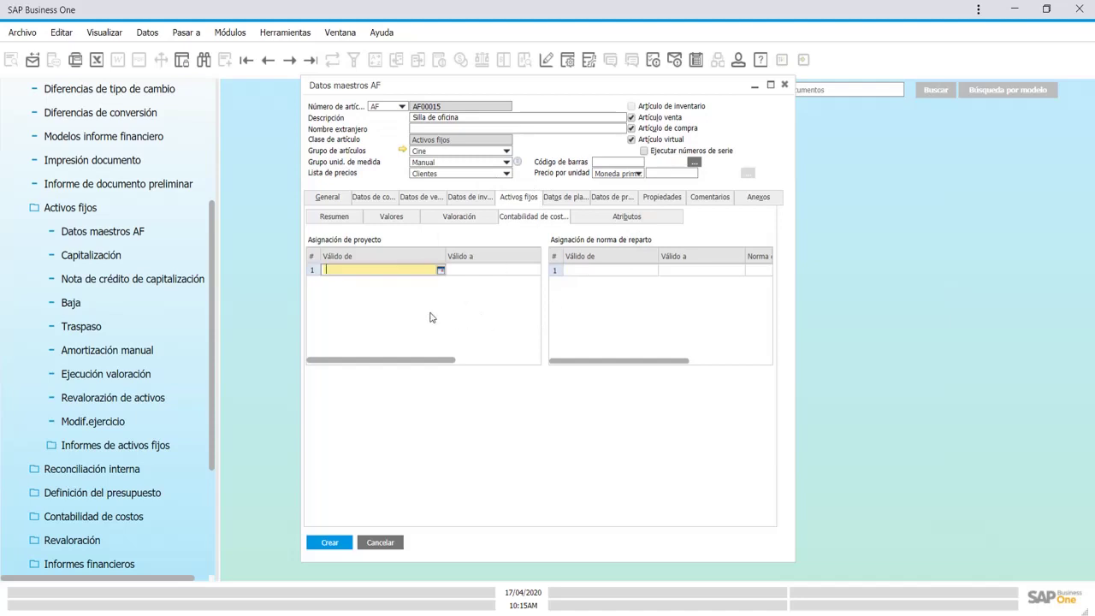
pyautogui.moveTo(443, 355); pyautogui.dragTo(511, 362)
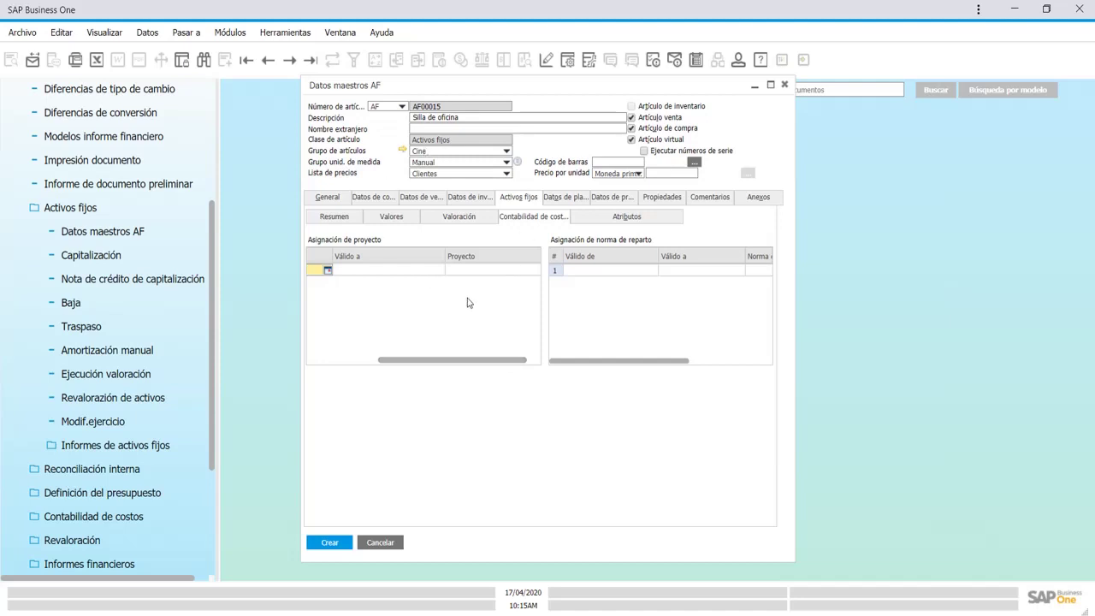
pyautogui.click(489, 269)
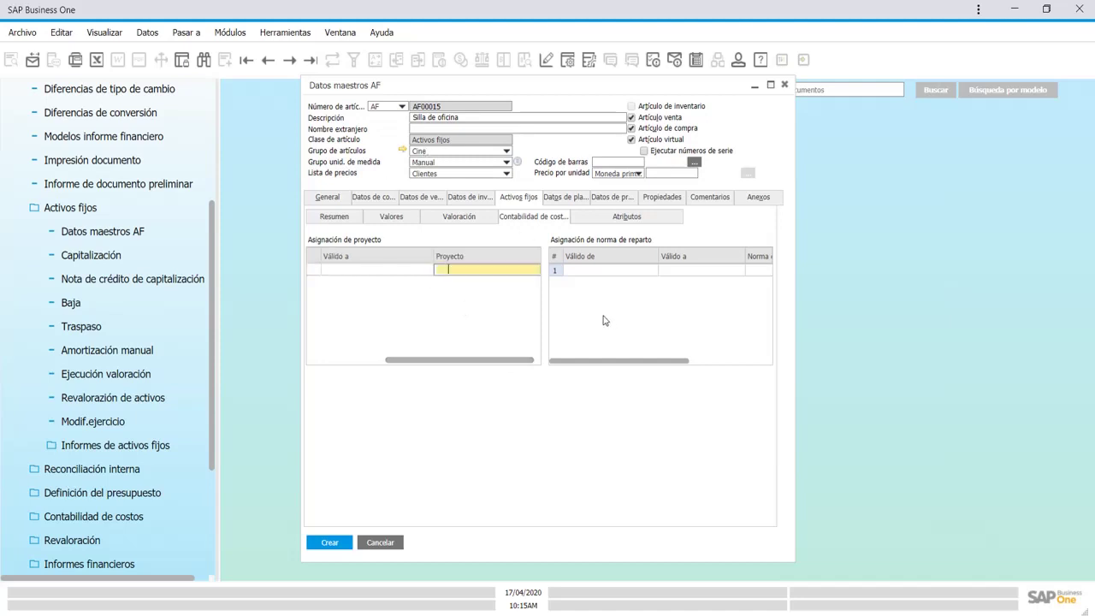
pyautogui.moveTo(613, 364); pyautogui.dragTo(664, 362)
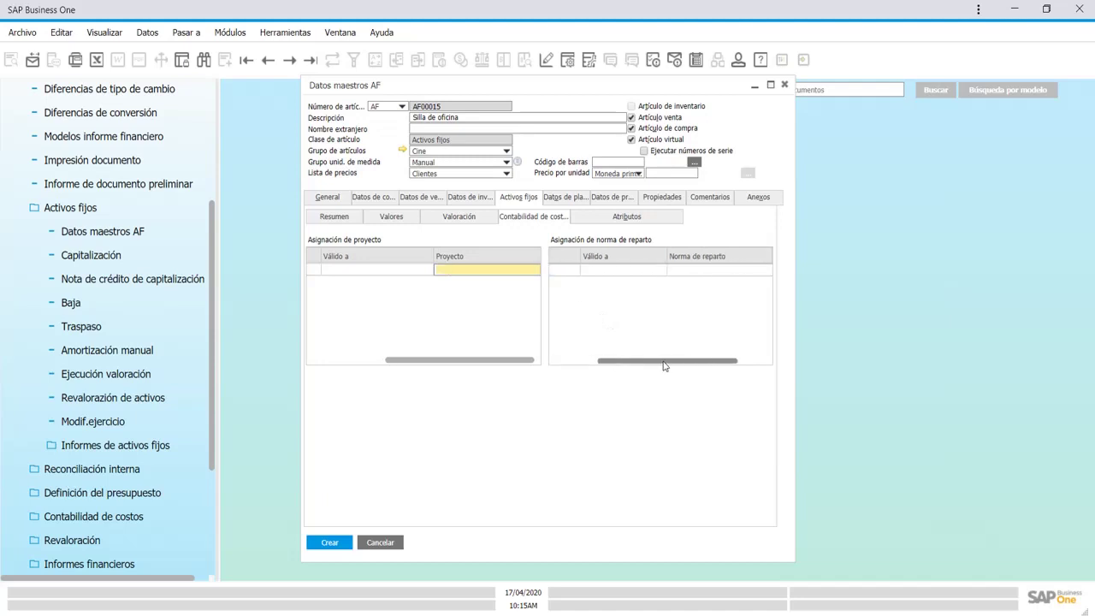
pyautogui.click(582, 362)
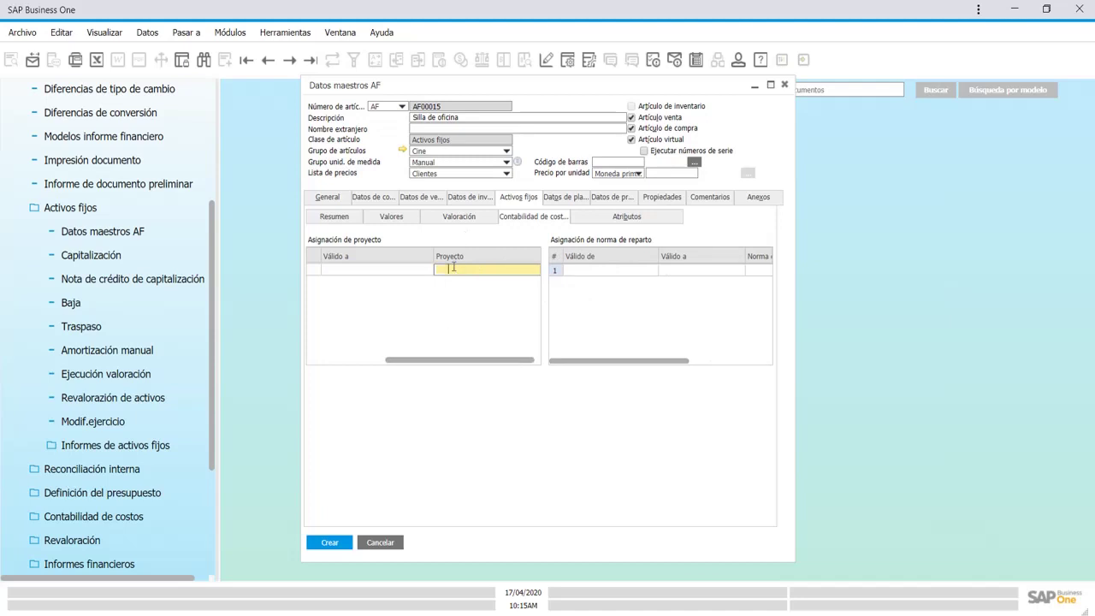
# Assign Proyecto 1 to the asset in the project assignment table, valid from 17/04/2020
pyautogui.press('Tab')
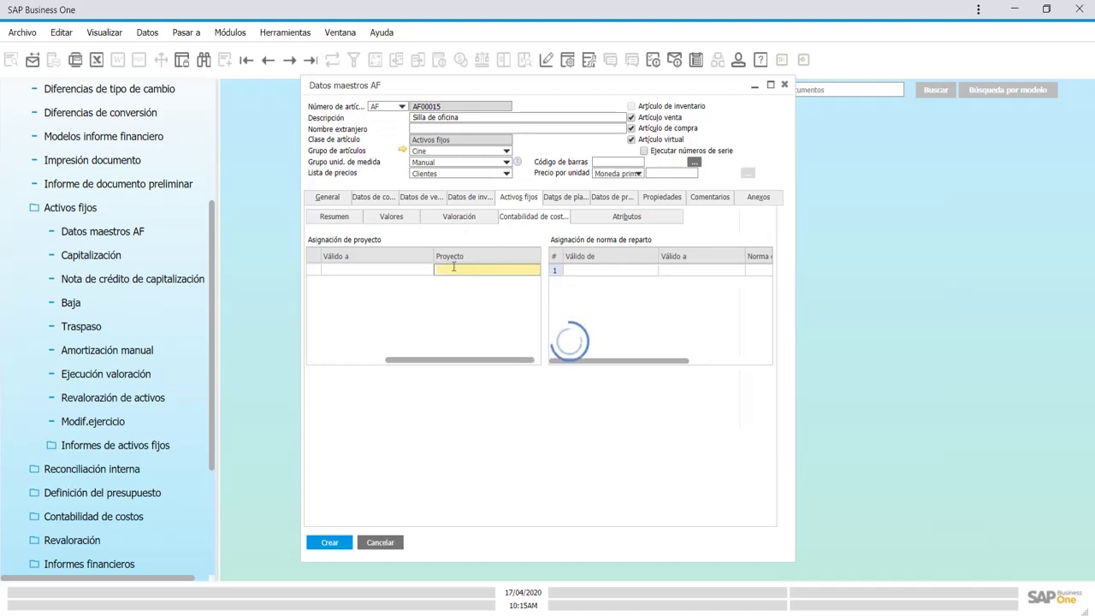
pyautogui.doubleClick(470, 273)
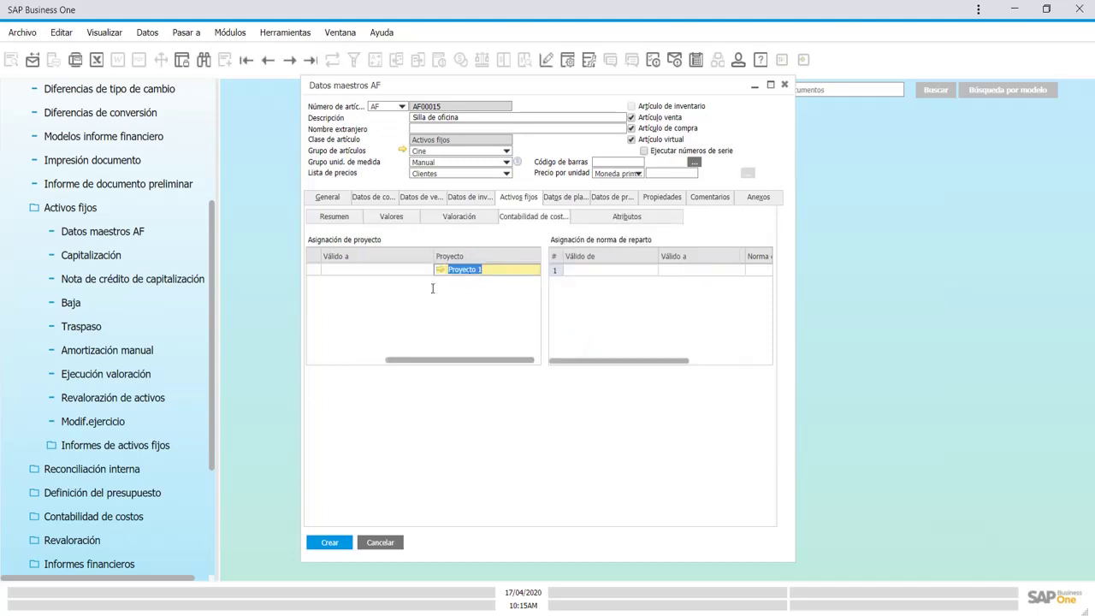
pyautogui.click(337, 360)
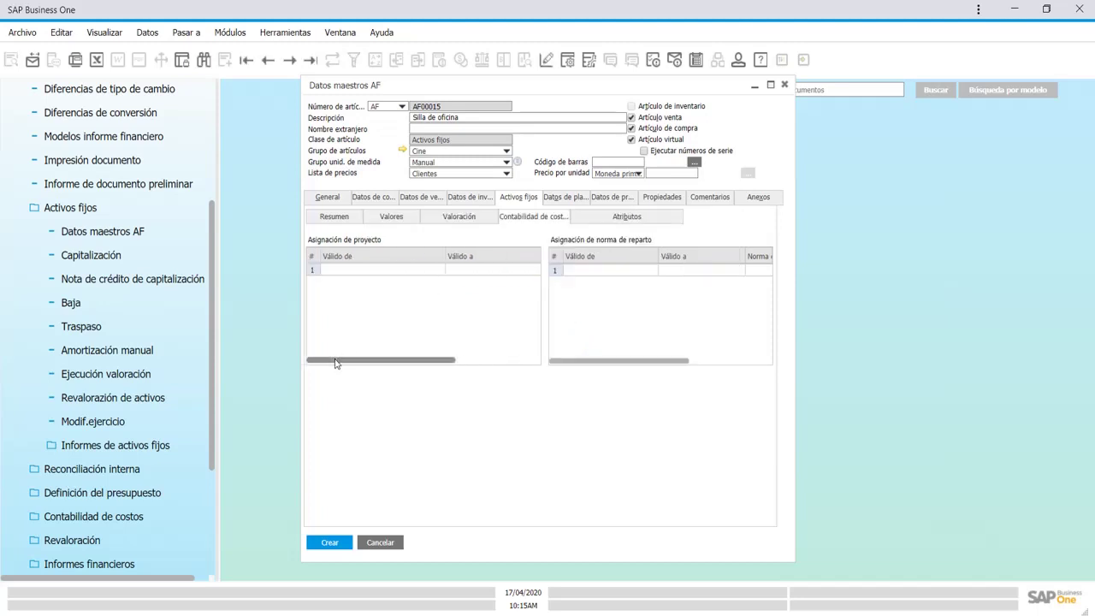
pyautogui.click(345, 270)
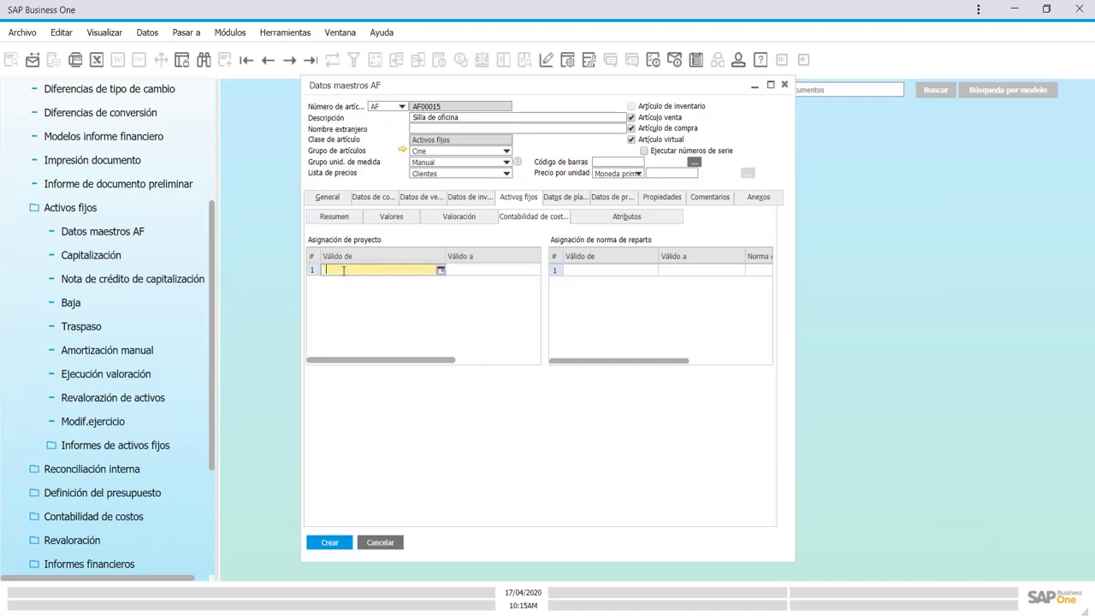
pyautogui.write('h')
pyautogui.press('Tab')
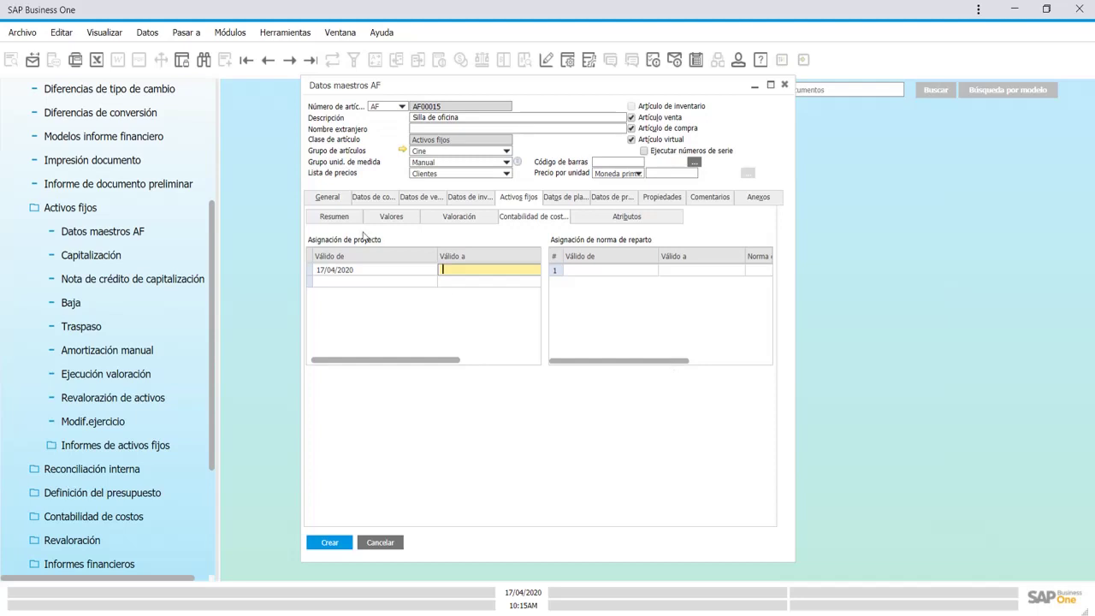
# Create the office chair's asset master record from its summary data and reopen the saved record
pyautogui.click(334, 219)
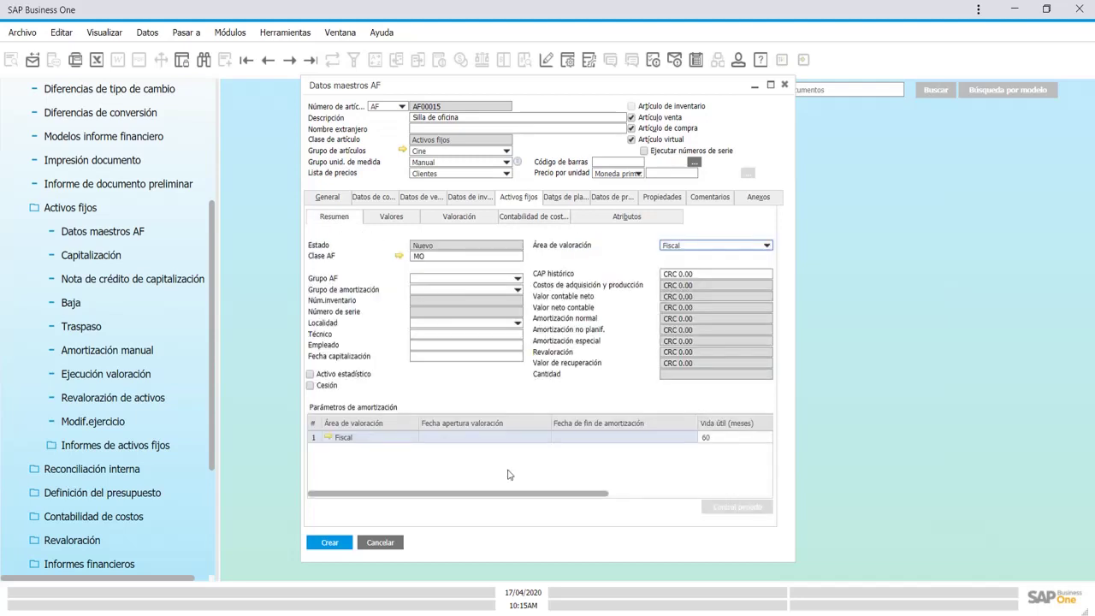
pyautogui.click(336, 543)
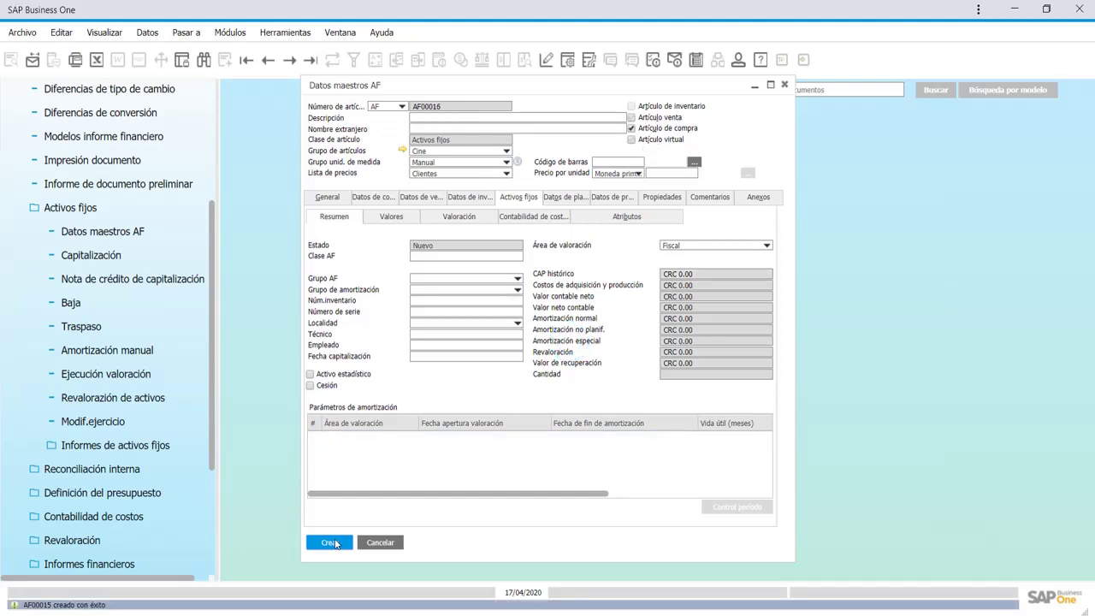
pyautogui.hotkey('ctrl', 'Left')
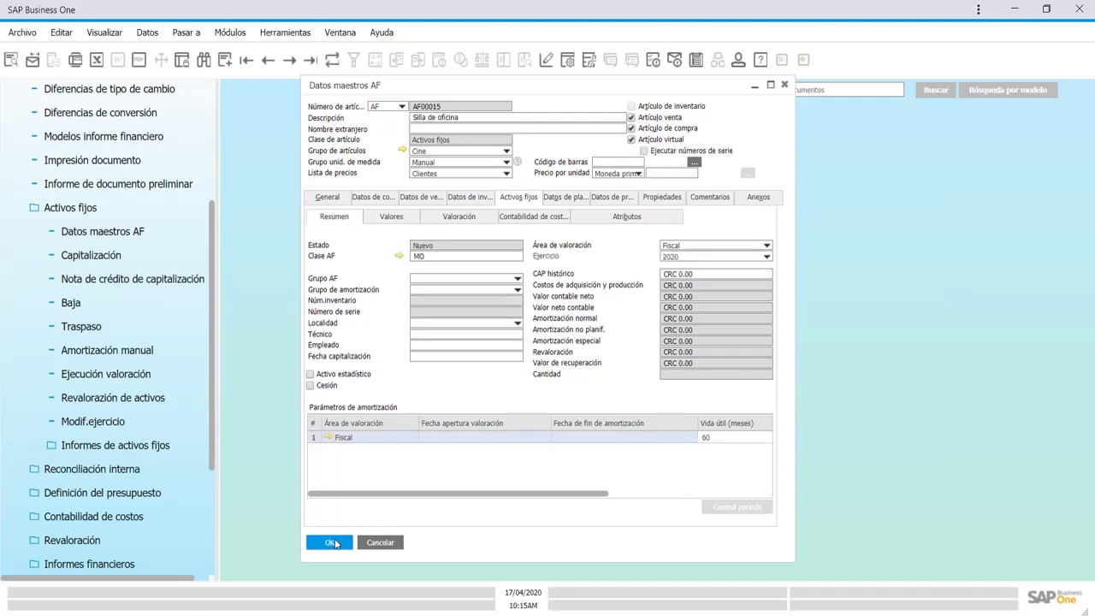